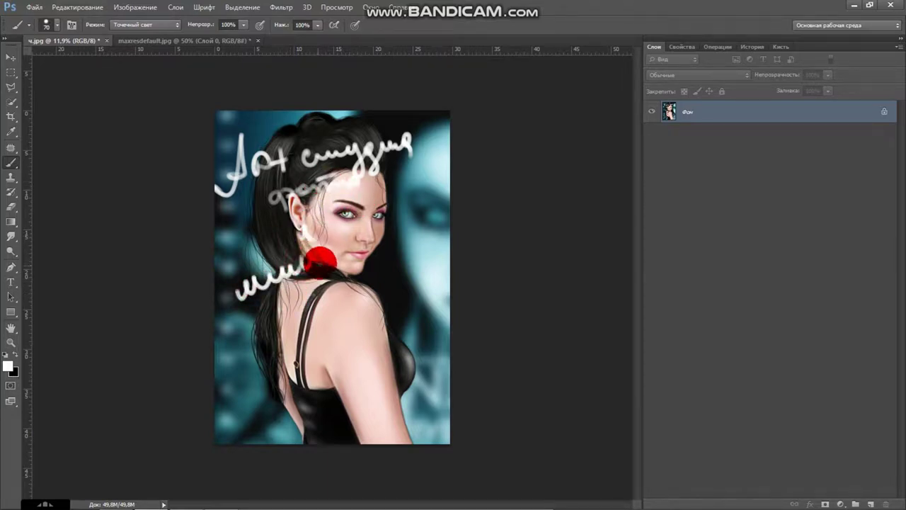
- Try a white lettering stroke, undo it, and blend the skin across chin, cheek and nose
drag(306, 309, 348, 314)
key(ctrl+z)
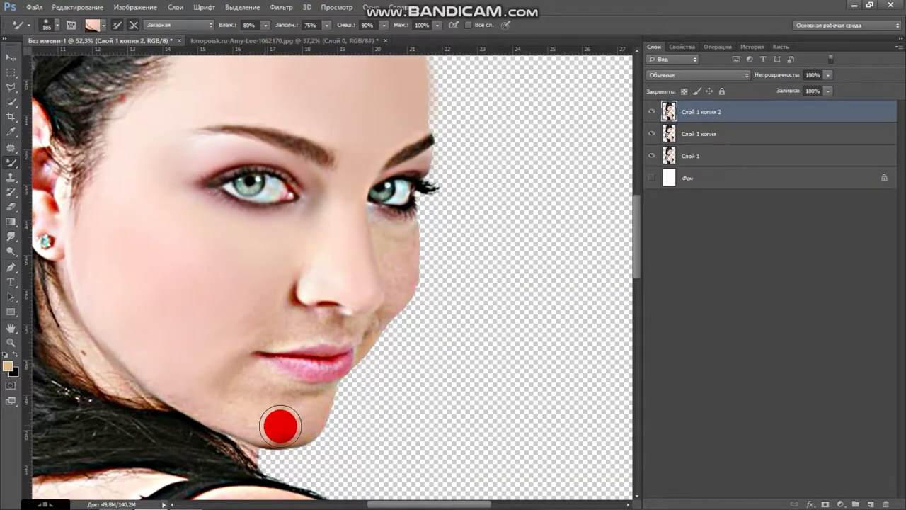
mouse_move(281, 425)
mouse_down()
mouse_move(305, 397)
mouse_move(227, 404)
mouse_move(301, 318)
mouse_move(290, 301)
mouse_move(370, 348)
mouse_move(375, 234)
mouse_move(384, 316)
mouse_move(421, 177)
mouse_up()
click(42, 31)
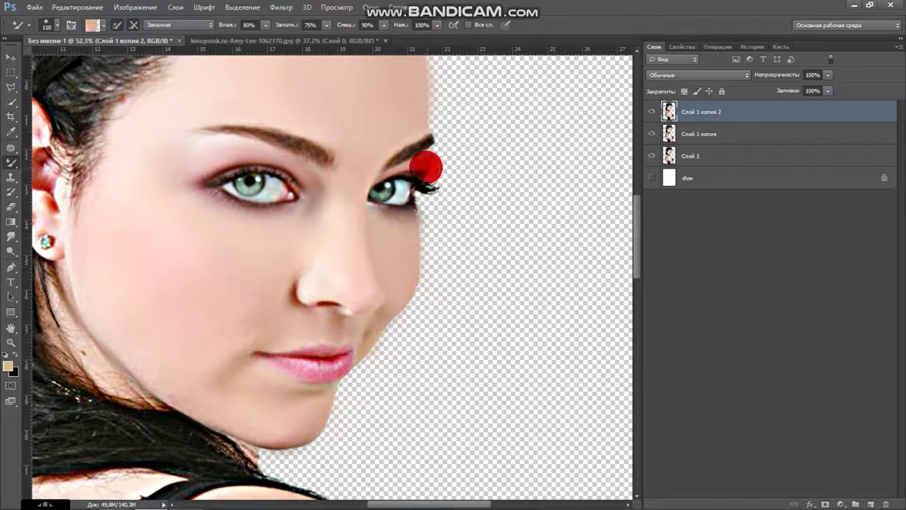
- Smooth the dark area under the nose with a 45 px Mixer Brush
scroll(368, 309, up, 2)
scroll(268, 228, up, 2)
text(45)
key(Return)
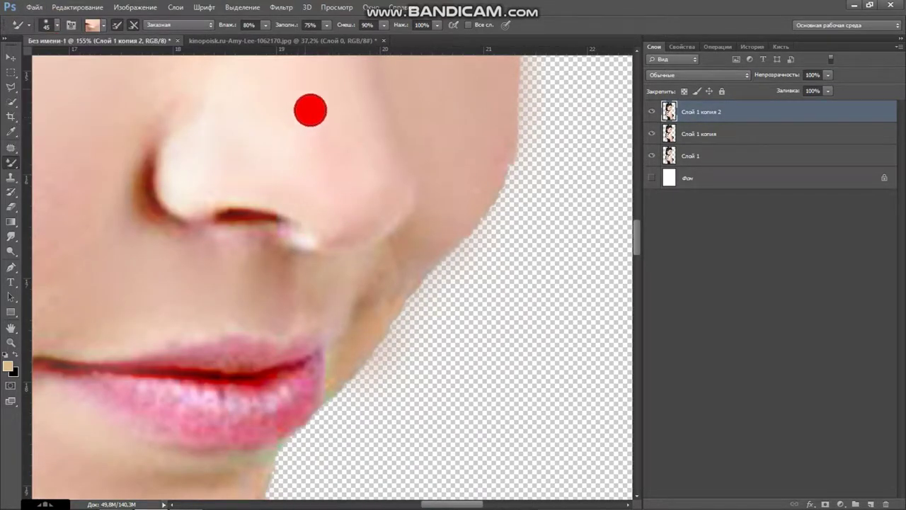
mouse_move(219, 241)
mouse_down()
mouse_move(281, 233)
mouse_move(288, 263)
mouse_move(375, 276)
mouse_move(334, 383)
mouse_move(499, 156)
mouse_move(348, 203)
mouse_up()
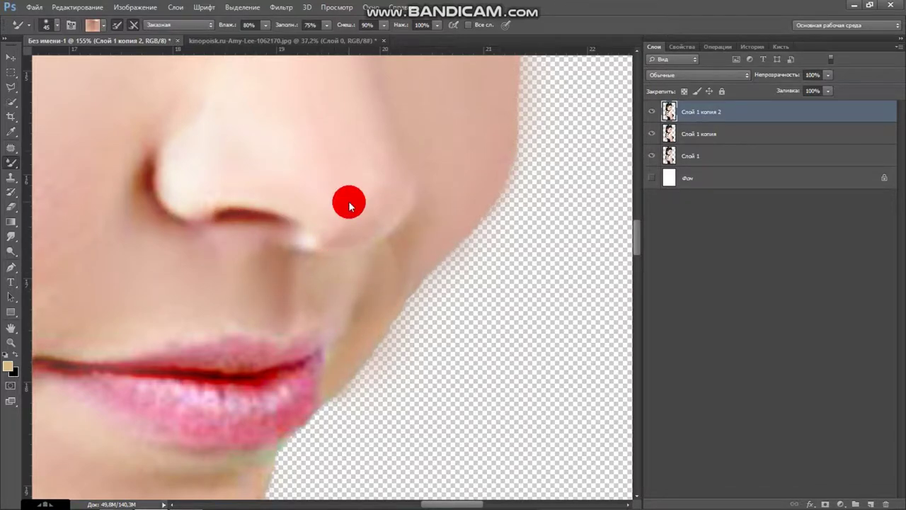
- Blend the skin over the lip corner and cheek with a 75 px brush
scroll(347, 203, left, 3)
text(75)
key(Return)
mouse_move(113, 85)
mouse_down()
mouse_move(289, 293)
mouse_move(435, 283)
mouse_move(239, 358)
mouse_move(432, 155)
mouse_move(552, 194)
mouse_move(375, 109)
mouse_up()
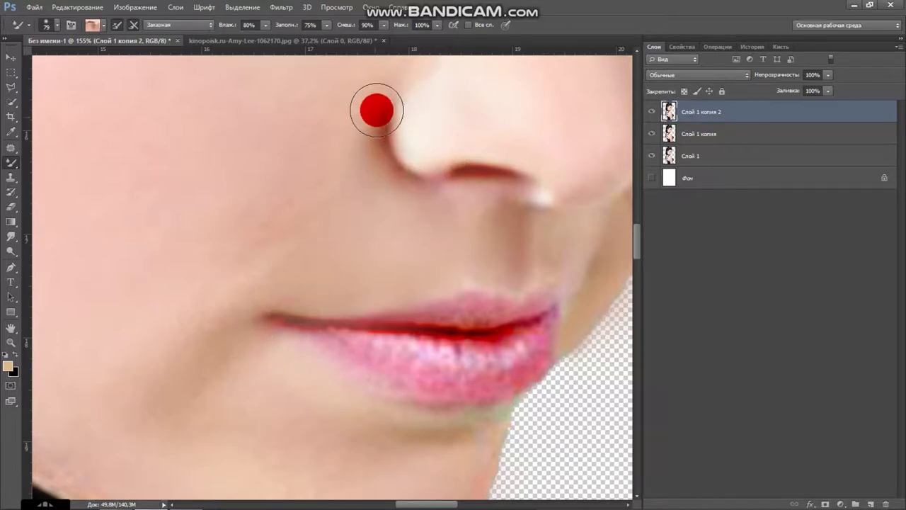
- Resize the brush to 66 px and paint the upper lip pinker and fuller
right_click(97, 67)
drag(289, 177, 560, 229)
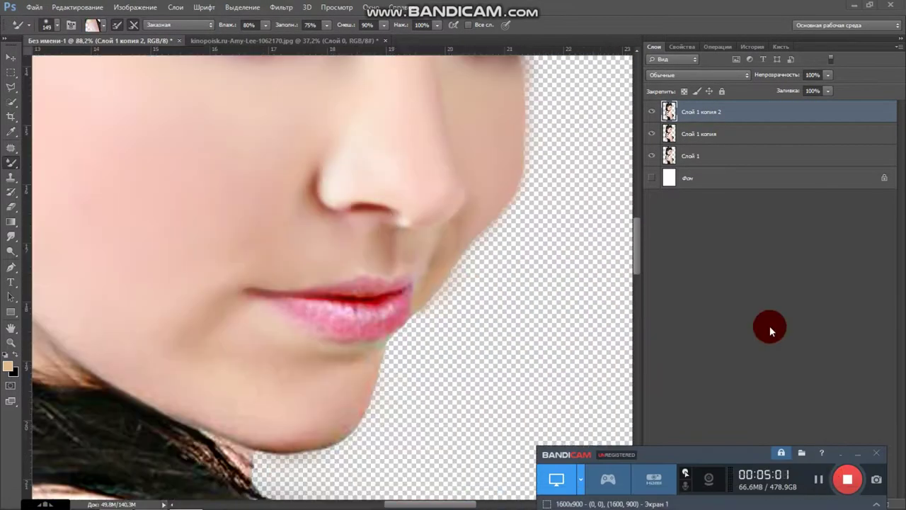
click(57, 25)
mouse_move(283, 277)
mouse_down()
mouse_move(344, 307)
mouse_move(398, 317)
mouse_up()
drag(387, 275, 277, 297)
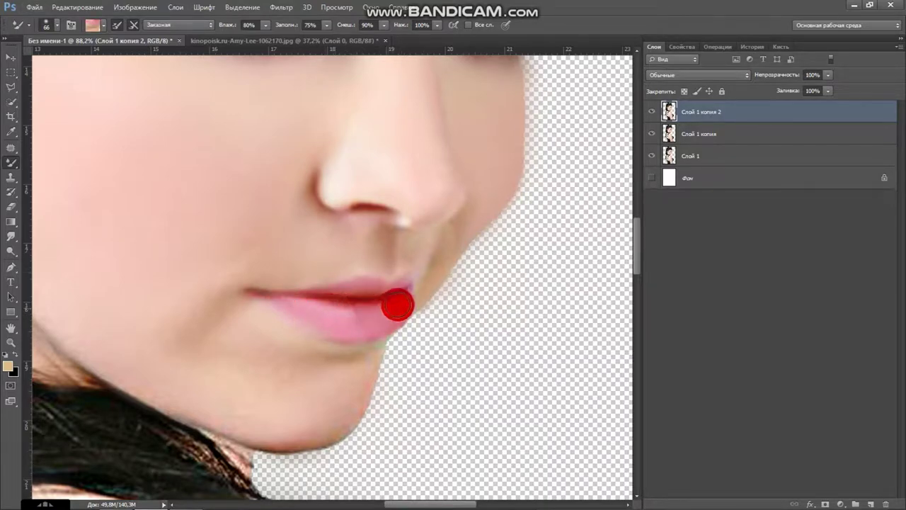
- With a smaller brush, smooth the upper eyelid line and the skin around the eye
scroll(398, 306, down, 3)
scroll(283, 220, up, 3)
click(56, 25)
drag(285, 171, 325, 170)
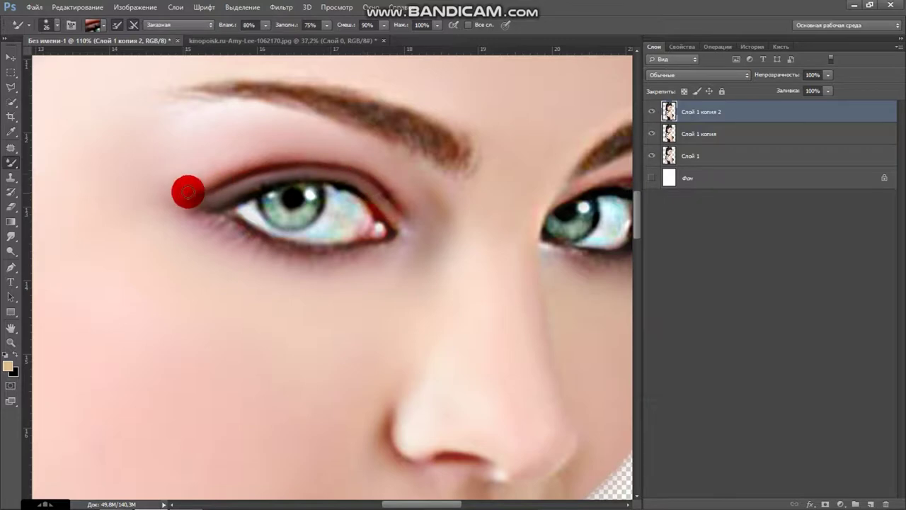
drag(187, 192, 226, 216)
- Smooth the lower eyelid toward the outer corner with a 32 px brush, then add a new layer
right_click(208, 205)
mouse_move(269, 152)
mouse_down()
mouse_move(358, 244)
mouse_move(217, 222)
mouse_move(405, 225)
mouse_up()
scroll(404, 234, up, 2)
click(54, 22)
drag(359, 303, 408, 287)
key(ctrl+shift+alt+n)
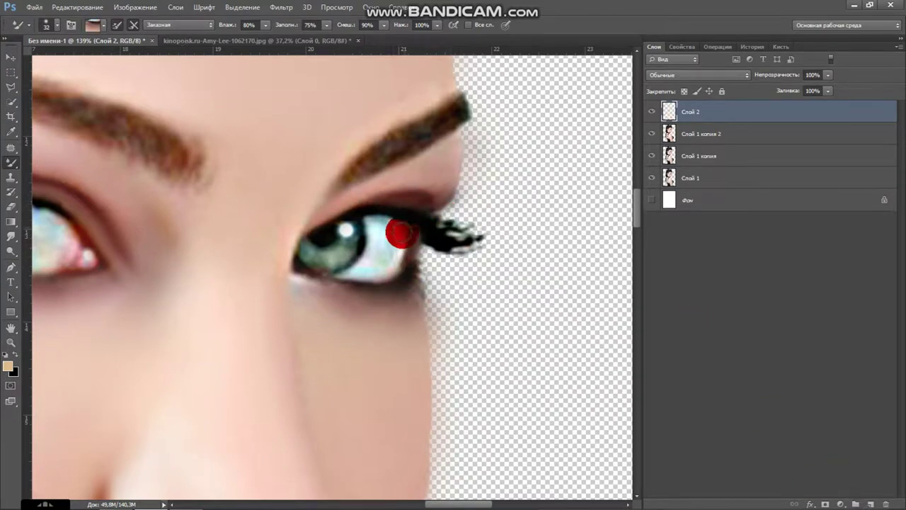
- Undo the new layer and smooth the eye whites to an even light grey
key(ctrl+z)
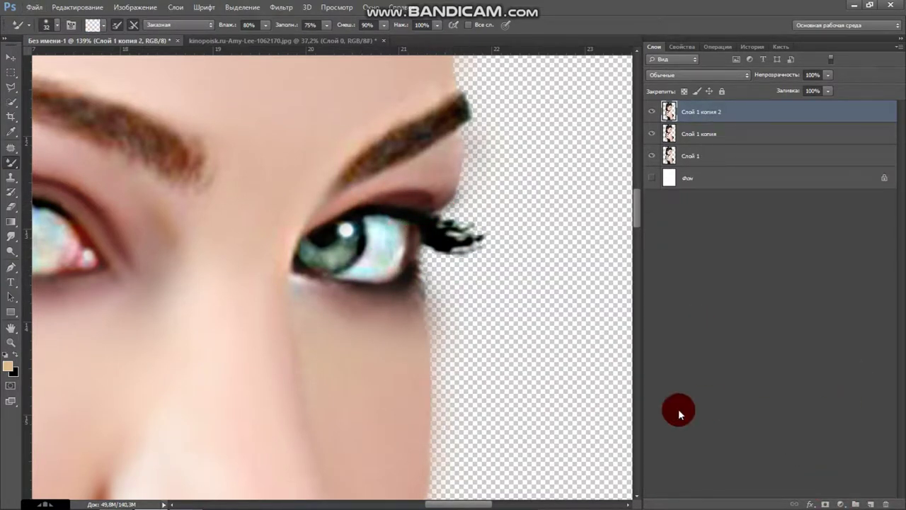
alt+scroll(392, 252, down, 5)
alt+scroll(427, 169, up, 6)
mouse_move(467, 196)
mouse_down()
mouse_move(415, 194)
mouse_move(372, 208)
mouse_move(290, 169)
mouse_up()
click(494, 198)
- Switch to the standard Brush tool and add a new empty layer for the irises
click(12, 162)
click(136, 498)
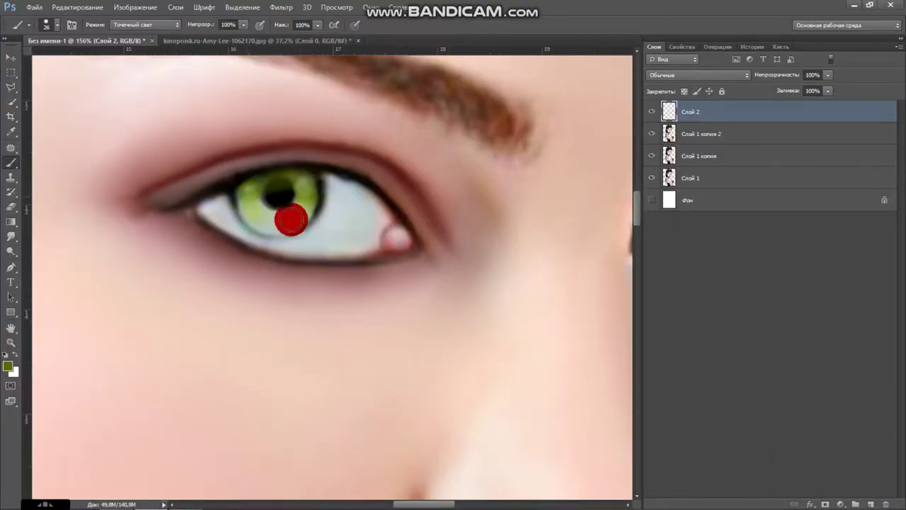
scroll(473, 310, down, 3)
scroll(158, 155, up, 1)
scroll(313, 72, down, 2)
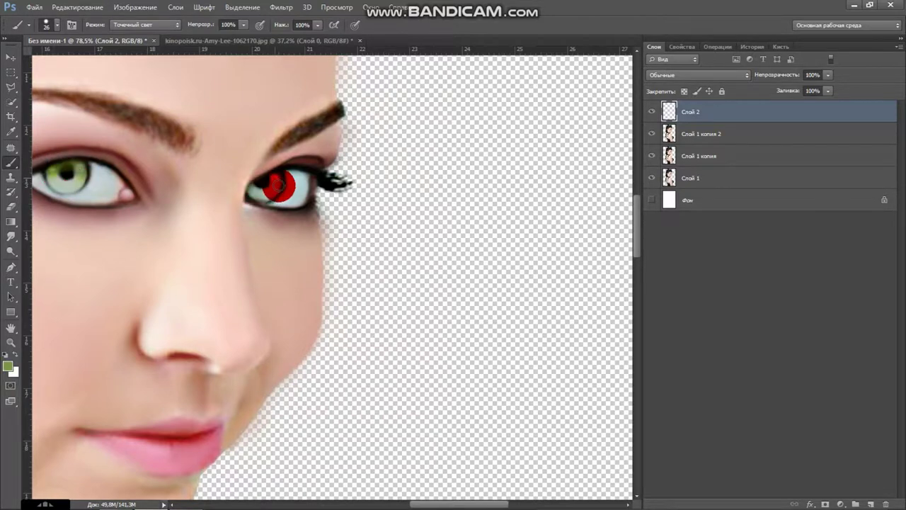
key(ctrl+shift+alt+n)
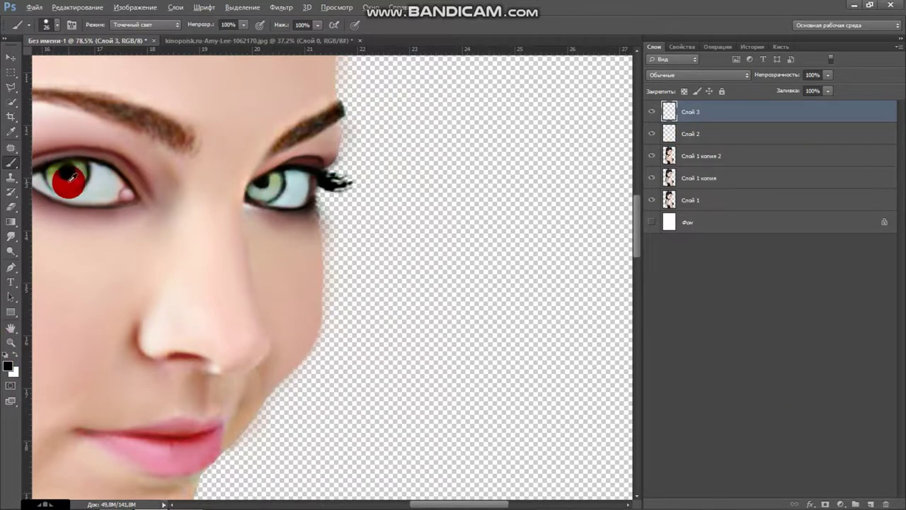
- Paint a dark rim along the lower-left edge of the left iris with a 6 px brush
click(47, 26)
click(717, 111)
scroll(249, 259, up, 2)
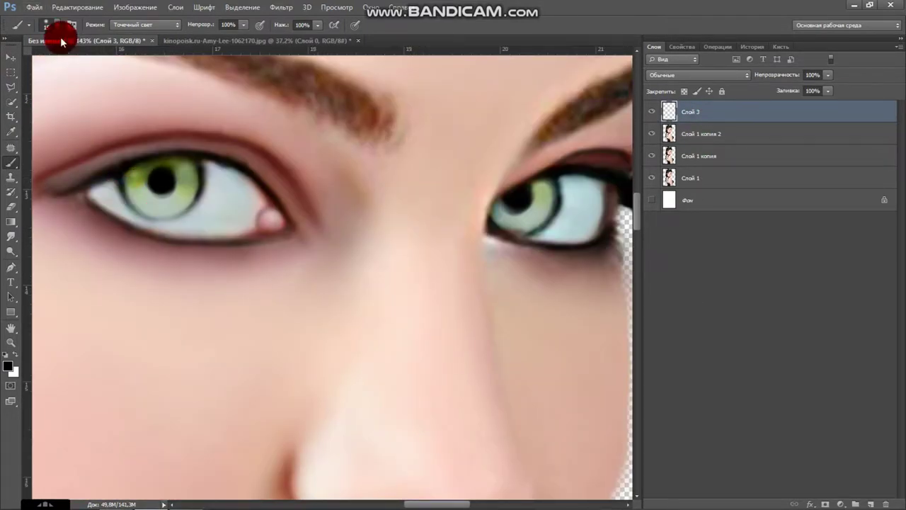
click(56, 27)
text(6)
key(Return)
drag(140, 210, 175, 207)
drag(122, 185, 162, 218)
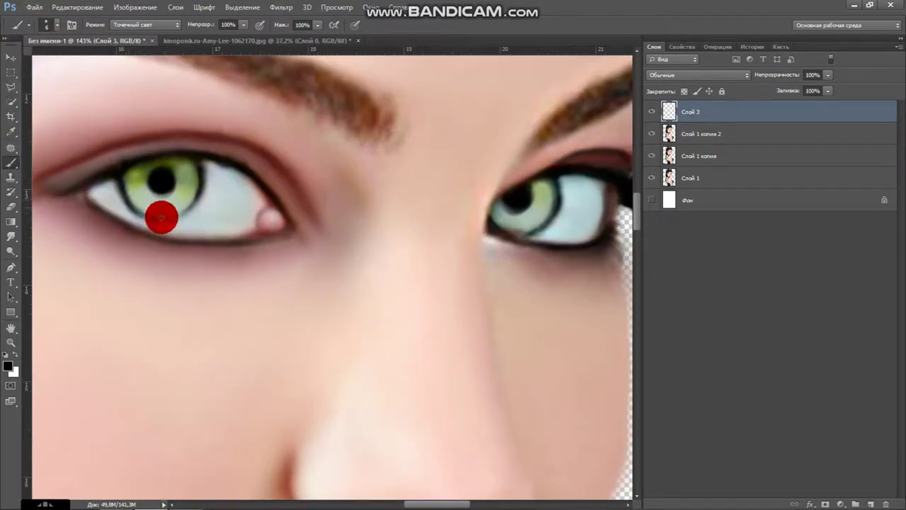
- Repaint the left iris rim and add a dark rim around the right iris at 16 px
right_click(61, 67)
text(16)
key(Return)
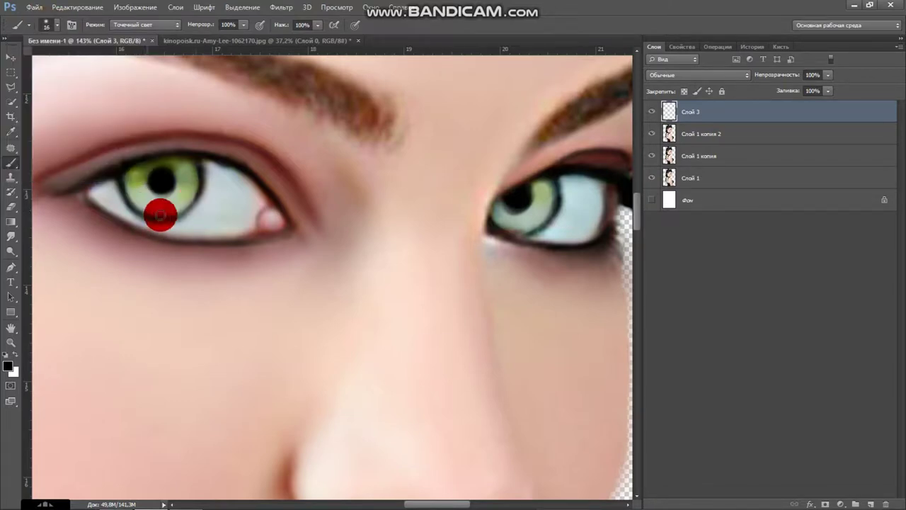
drag(160, 215, 147, 219)
drag(534, 231, 557, 196)
- Dab white 27 px catchlights into the left and right irises
click(16, 360)
click(46, 22)
click(41, 54)
click(181, 183)
click(330, 220)
click(223, 204)
- Add smaller 15 px white highlights to the irises
click(47, 23)
click(29, 54)
click(141, 192)
click(372, 216)
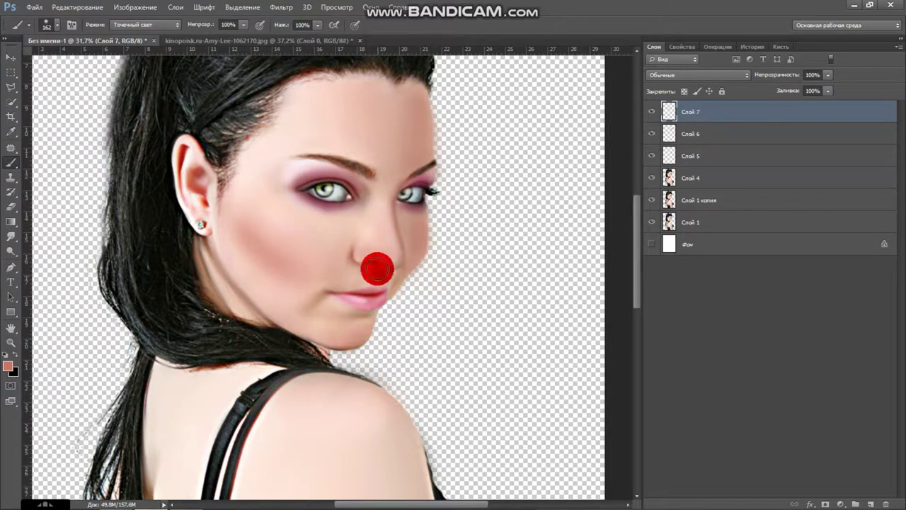
- Softly lighten the shoulder up to the neck with a 494 px brush
scroll(389, 335, down, 3)
click(46, 23)
click(388, 277)
mouse_move(362, 368)
mouse_down()
mouse_move(344, 301)
mouse_move(339, 350)
mouse_move(288, 275)
mouse_up()
- On a new layer, paint a soft 360 px tone over shoulder and back, then choose pale pink
right_click(129, 102)
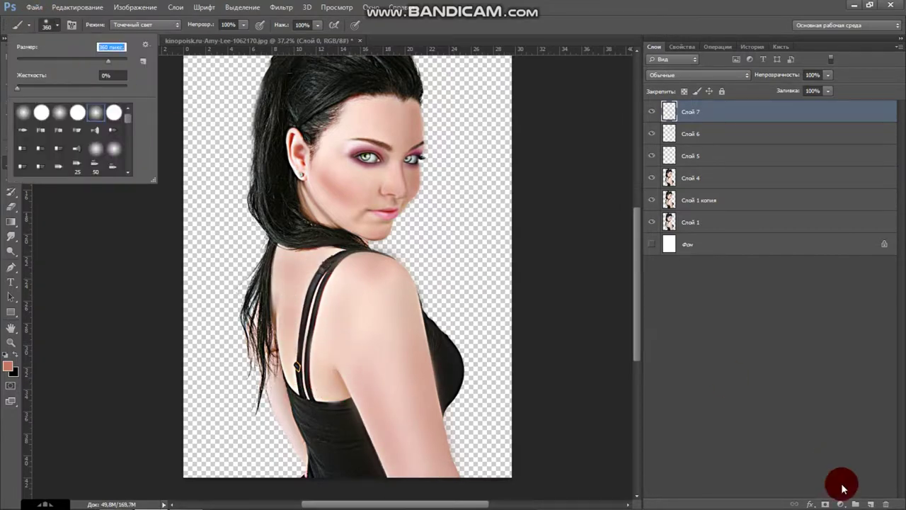
click(870, 504)
click(8, 365)
click(598, 177)
click(667, 134)
mouse_move(404, 447)
mouse_down()
mouse_move(378, 268)
mouse_move(335, 344)
mouse_move(287, 318)
mouse_up()
click(10, 366)
click(430, 142)
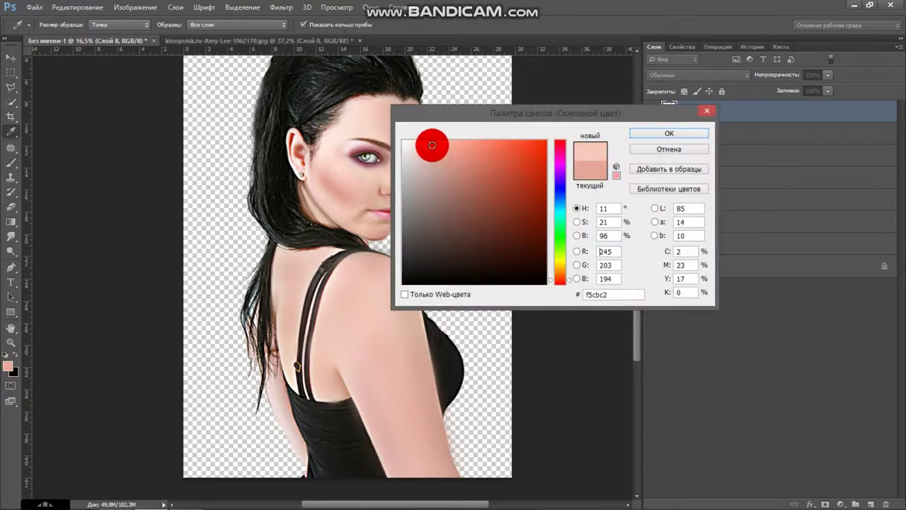
- On new layers, paint pale pink over the shoulder and a soft stroke on the upper arm
click(687, 134)
click(870, 504)
mouse_move(413, 435)
mouse_down()
mouse_move(441, 496)
mouse_move(418, 409)
mouse_up()
click(8, 365)
click(652, 132)
click(871, 504)
mouse_move(389, 349)
mouse_down()
mouse_move(370, 376)
mouse_move(440, 500)
mouse_up()
- Brighten the cheek toward the forehead and the nose side and ear area with an 86 px brush
drag(347, 176, 352, 117)
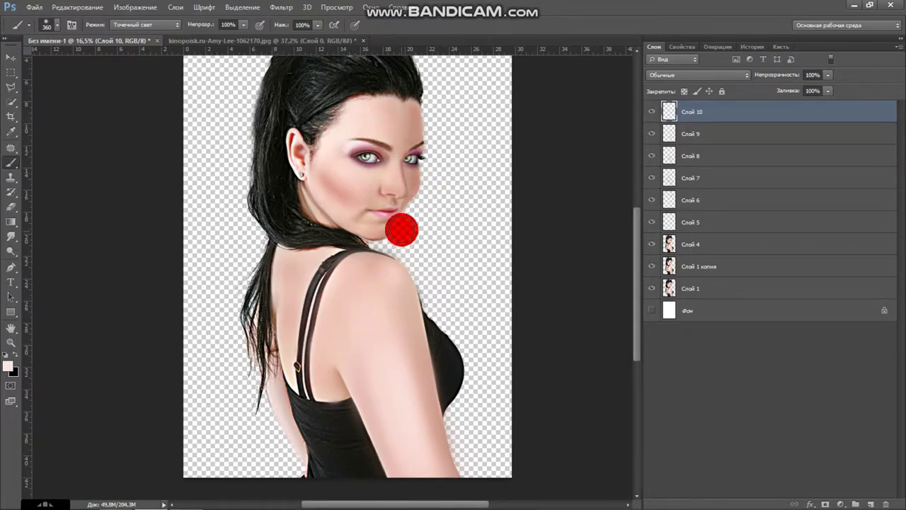
scroll(401, 229, up, 3)
click(58, 34)
drag(53, 57, 44, 58)
click(392, 161)
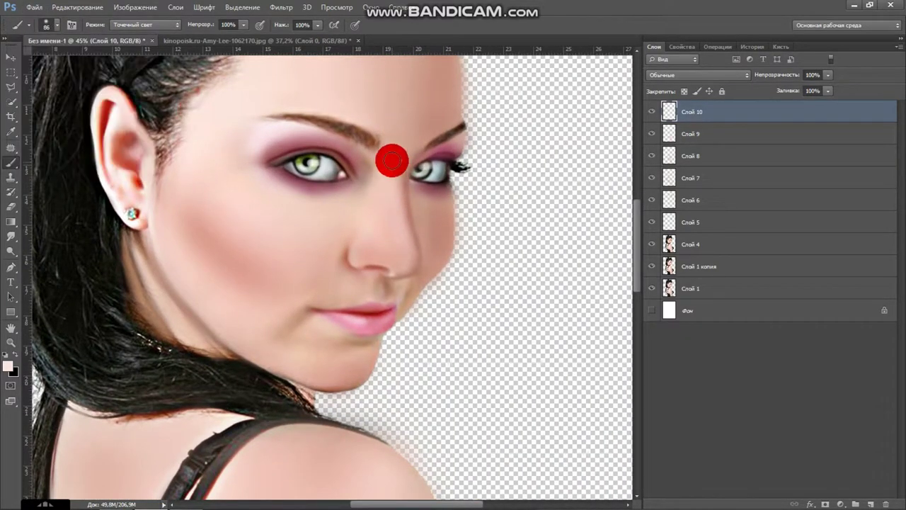
drag(411, 205, 412, 267)
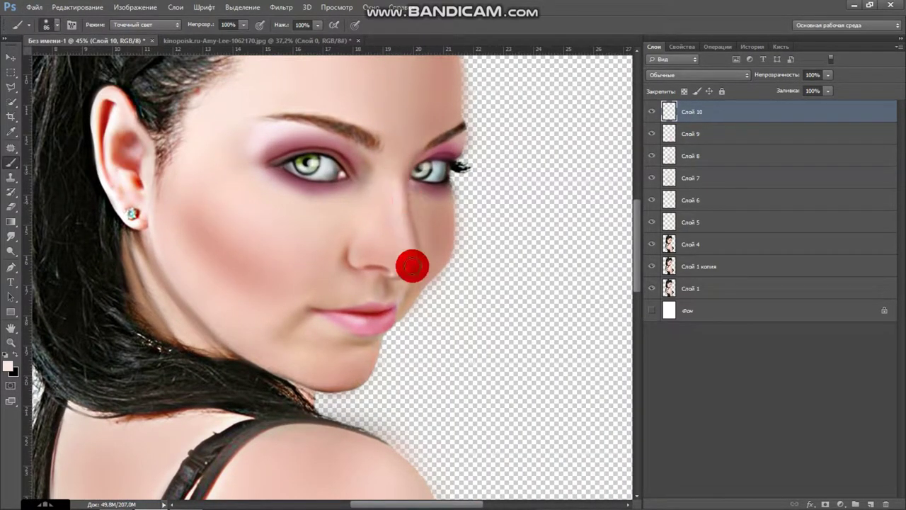
right_click(124, 121)
click(6, 353)
drag(420, 196, 378, 319)
- Paint along the upper lip to its left corner with a 25 px brush
click(56, 25)
mouse_move(64, 36)
mouse_down()
mouse_move(44, 36)
mouse_move(53, 36)
mouse_up()
click(370, 283)
scroll(375, 283, up, 4)
click(57, 24)
click(349, 187)
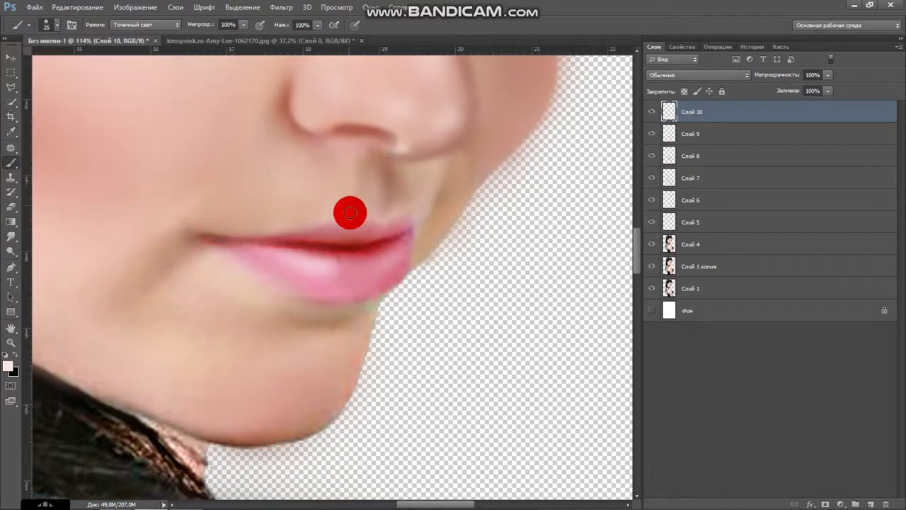
drag(371, 221, 274, 242)
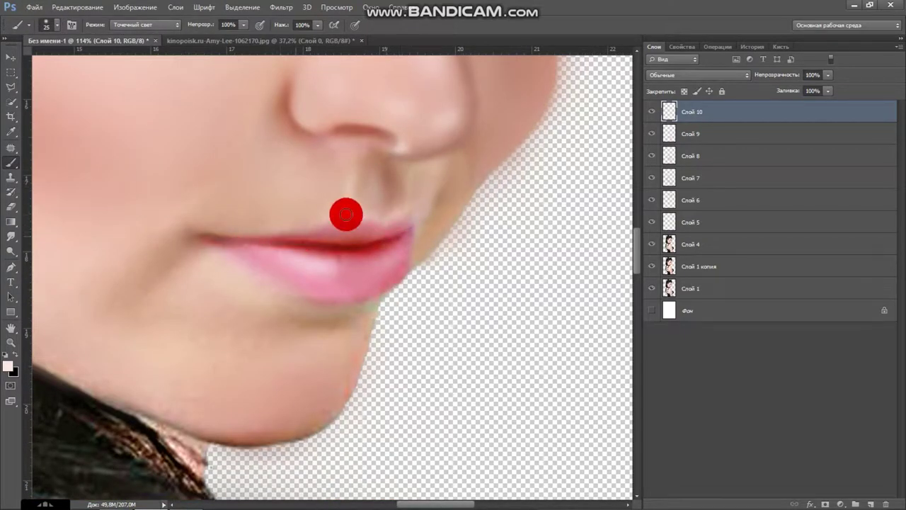
- Paint the lower lip pinker, sample a lighter lip pink, and continue the upper lip
scroll(446, 107, down, 3)
scroll(459, 225, down, 2)
scroll(364, 277, up, 3)
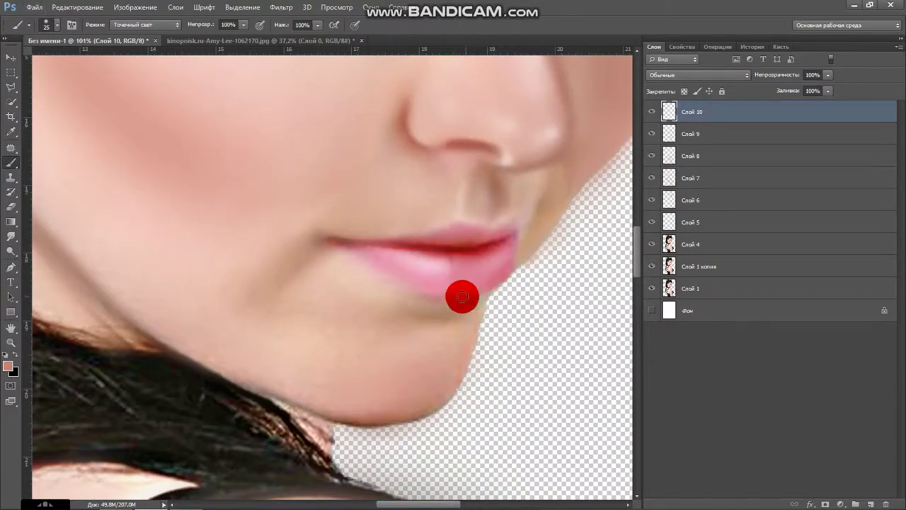
mouse_move(356, 256)
mouse_down()
mouse_move(486, 287)
mouse_move(445, 295)
mouse_move(425, 242)
mouse_move(499, 227)
mouse_up()
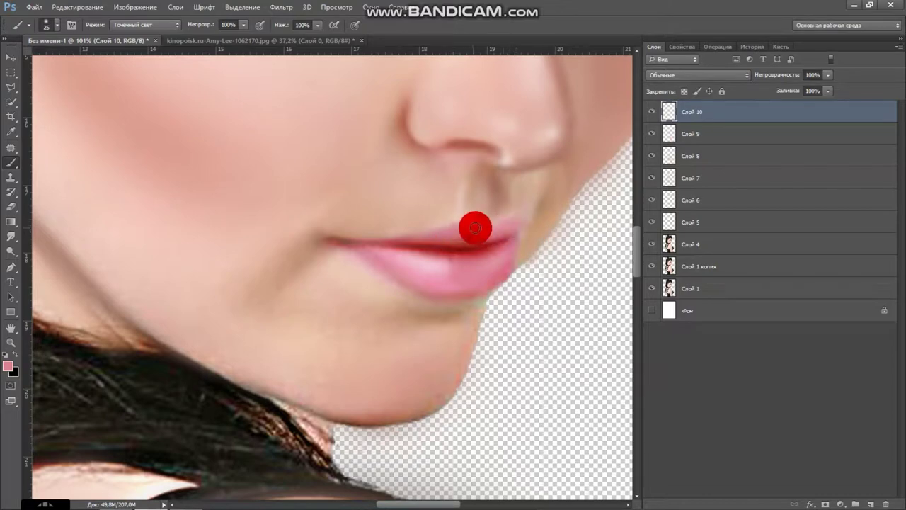
alt+click(415, 267)
click(8, 366)
click(647, 136)
drag(474, 224, 503, 202)
- Soften the skin along the chin with a 154 px brush
click(46, 25)
click(503, 217)
scroll(457, 214, down, 5)
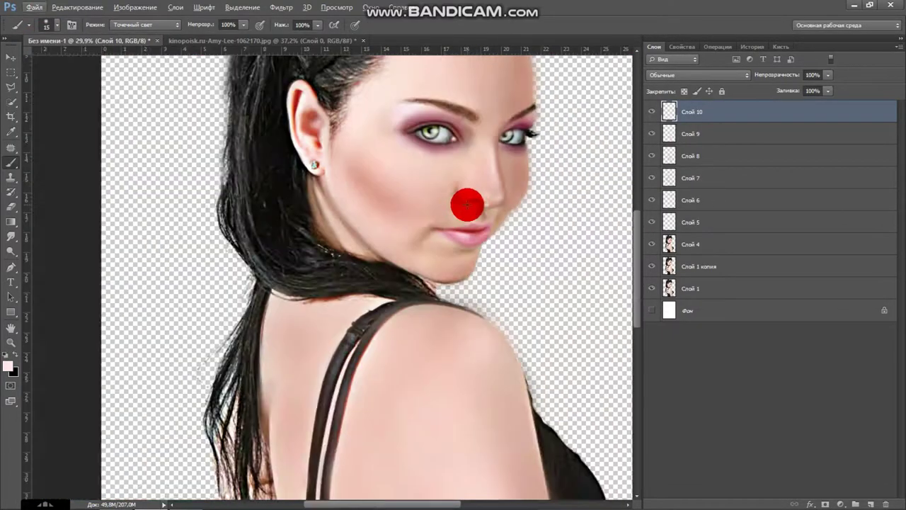
scroll(457, 214, up, 2)
click(46, 25)
drag(67, 57, 85, 57)
click(444, 218)
drag(449, 343, 465, 338)
- Enlarge the brush to 360 px, then select the range of painting layers and merge them
scroll(318, 131, down, 3)
click(46, 25)
drag(474, 135, 403, 266)
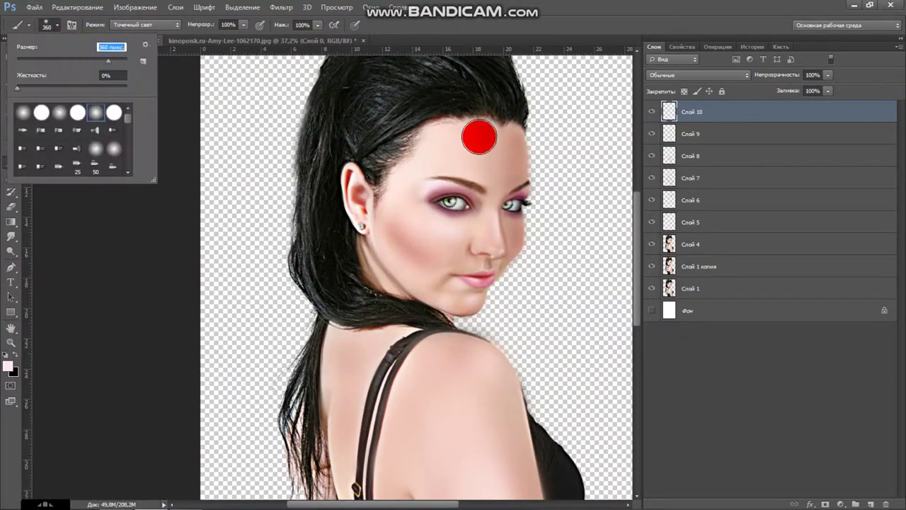
scroll(514, 262, down, 1)
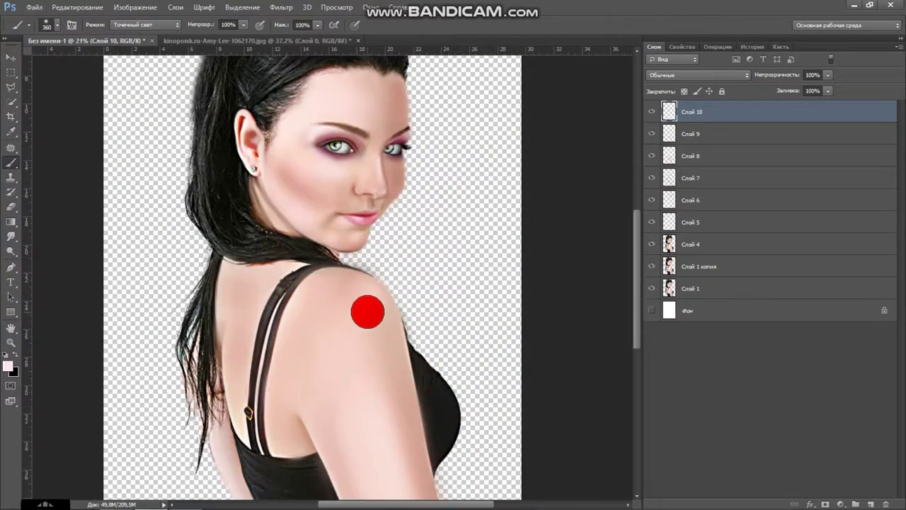
click(56, 27)
scroll(418, 342, down, 1)
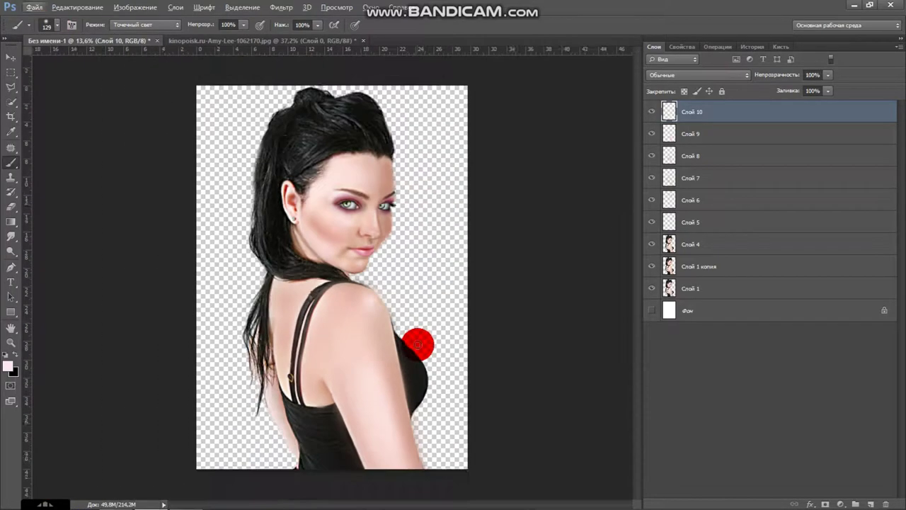
shift+click(715, 180)
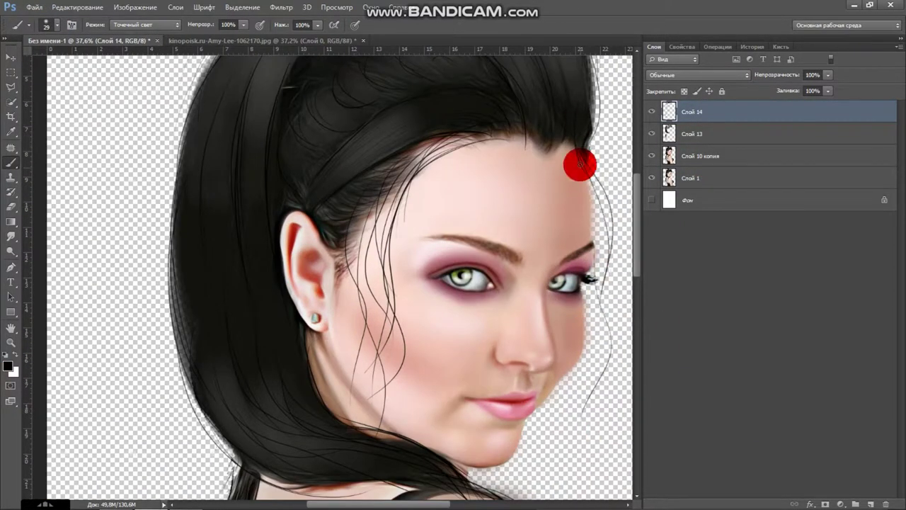
key(ctrl+z)
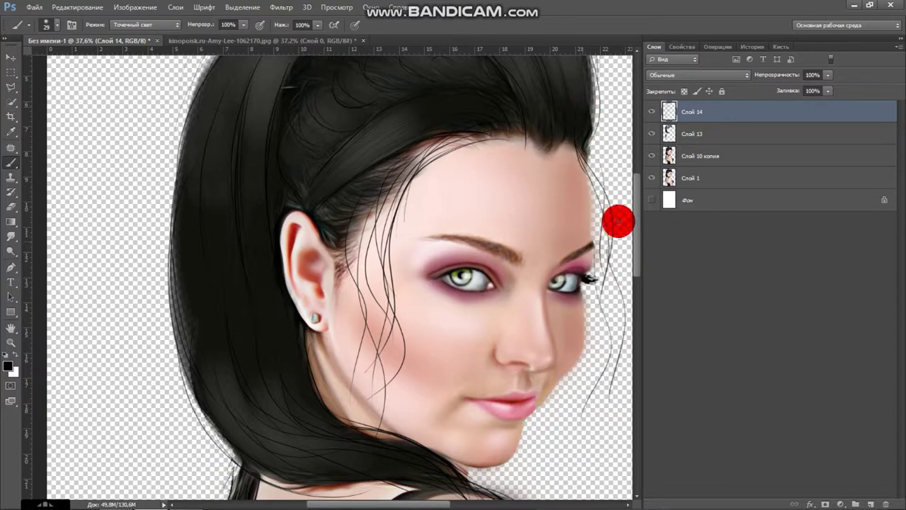
- Paint a thin dark hair strand along the hairline
drag(462, 145, 510, 142)
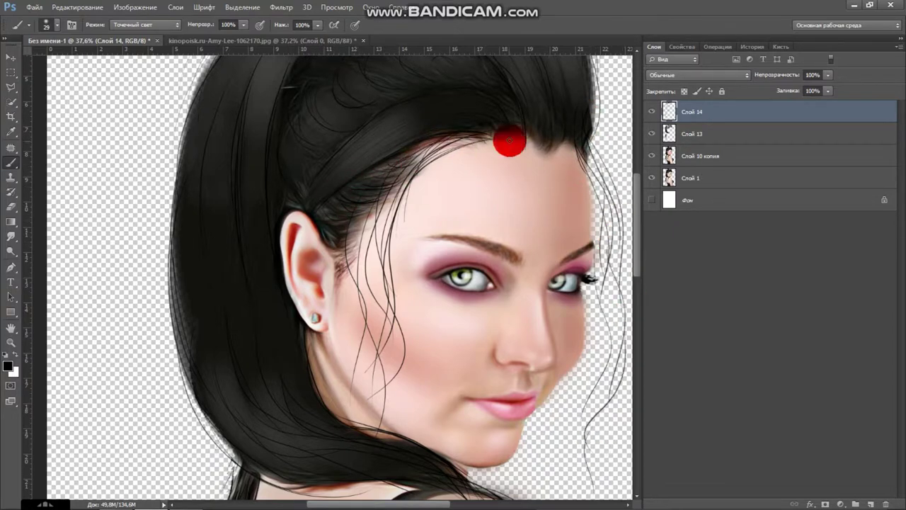
click(25, 377)
key(Return)
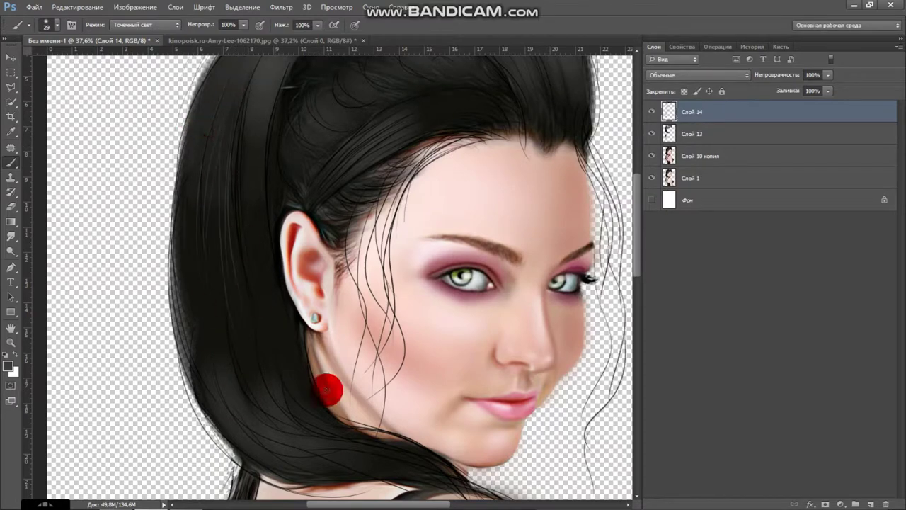
- Pick grey 8f8d8d for hair highlights on the crown, then add a new empty layer
scroll(303, 235, up, 3)
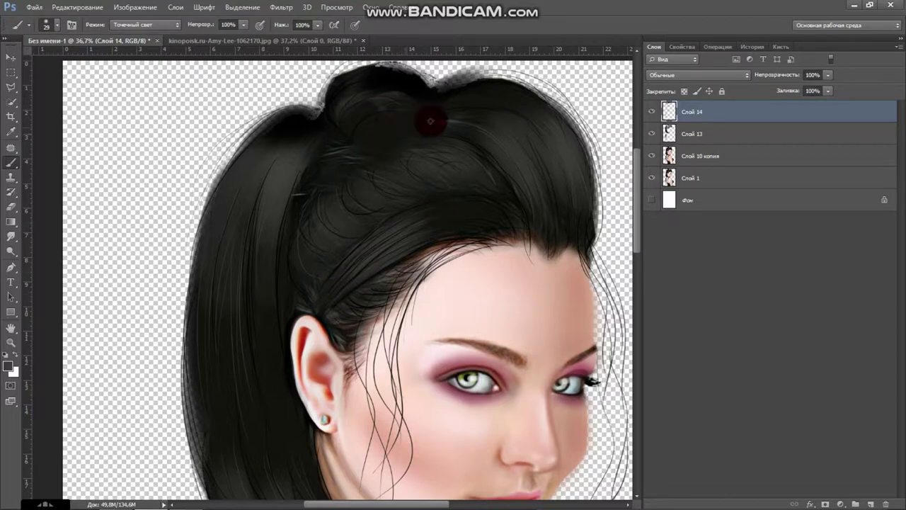
scroll(395, 251, down, 6)
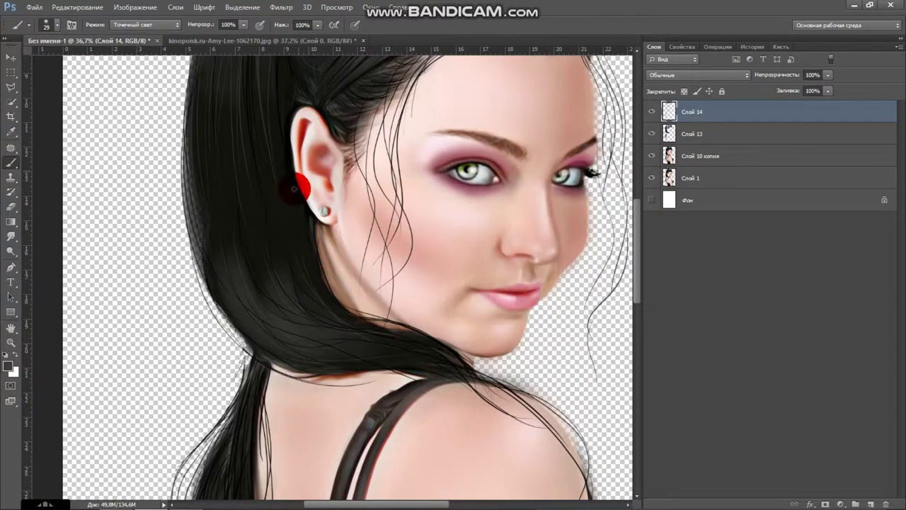
scroll(387, 316, down, 5)
scroll(435, 242, up, 6)
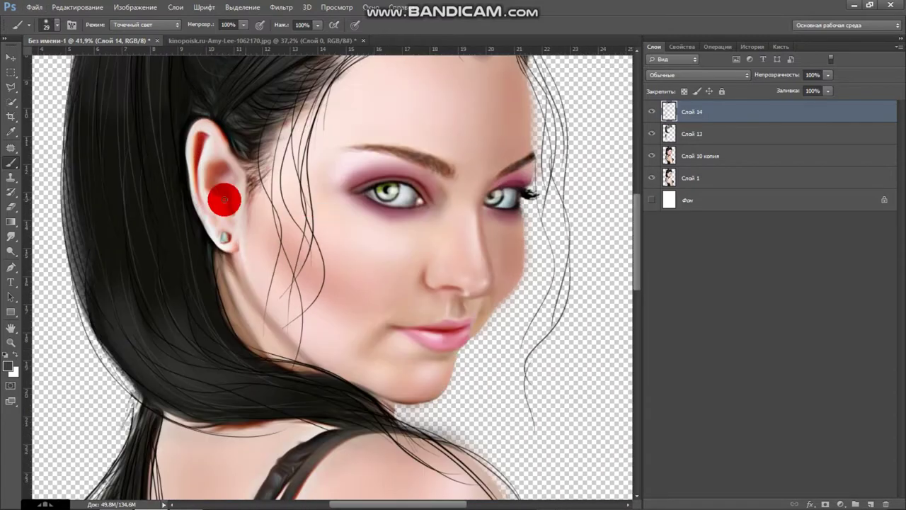
scroll(307, 196, up, 2)
click(646, 133)
key(b)
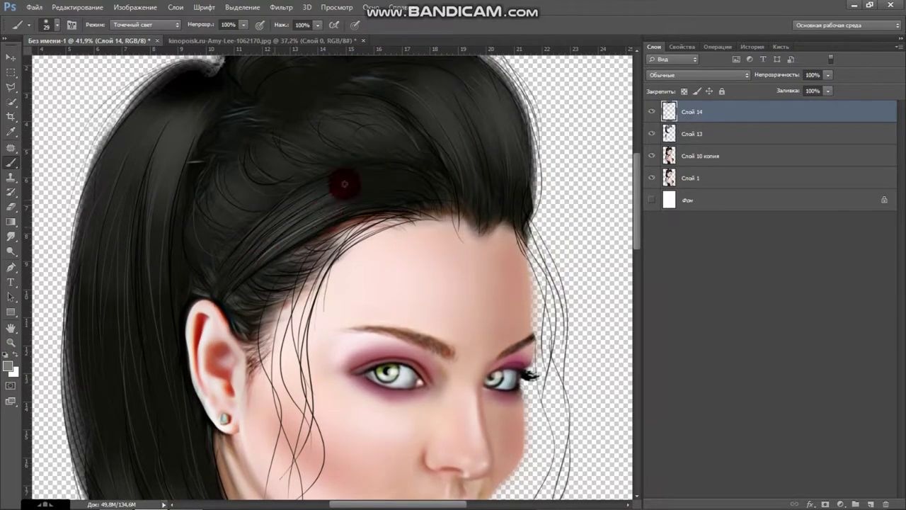
scroll(510, 200, down, 2)
scroll(347, 290, up, 3)
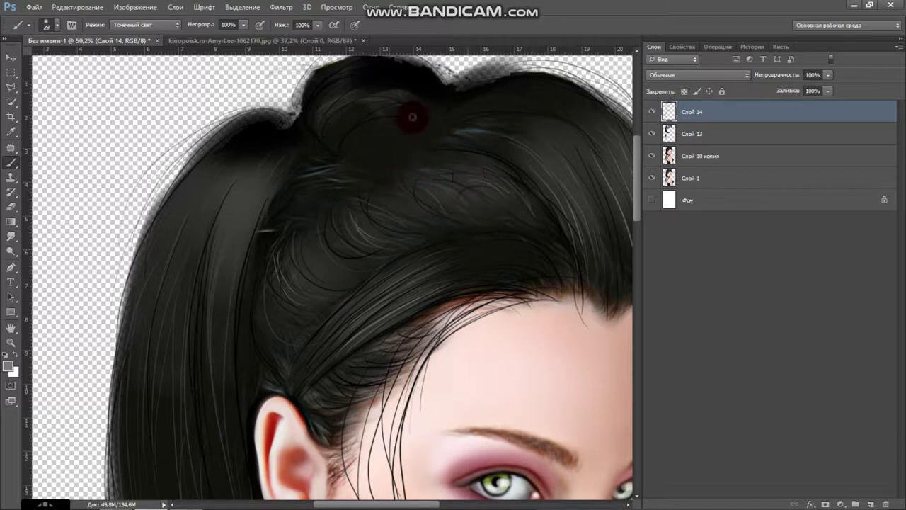
click(858, 487)
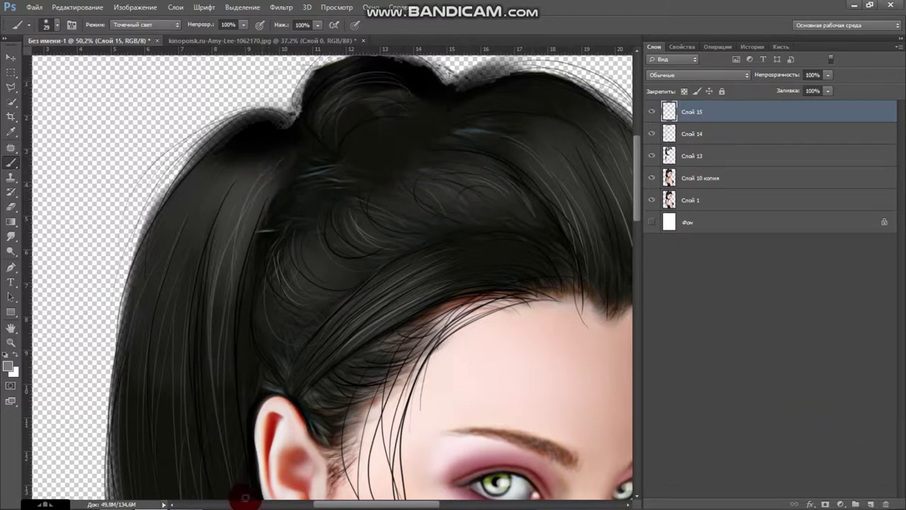
- Paint a light grey highlight strand through the hair toward the shoulder
scroll(212, 340, down, 3)
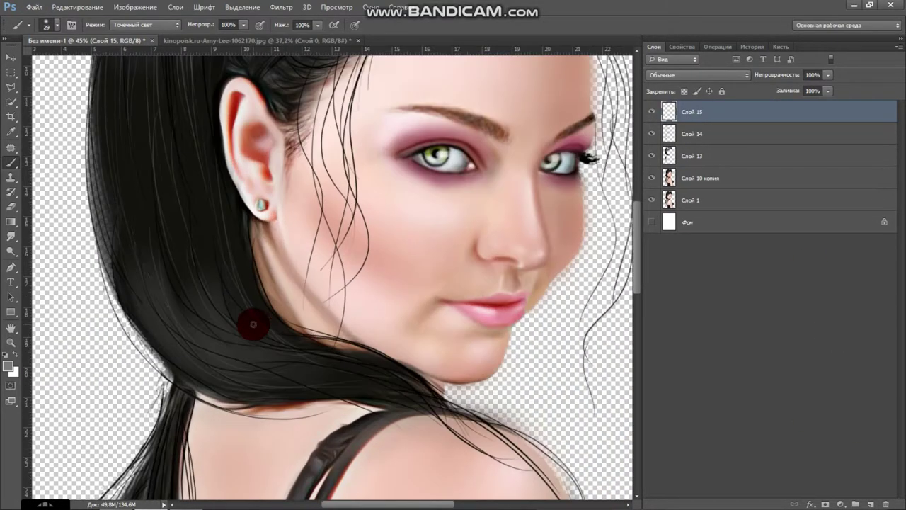
mouse_move(234, 339)
mouse_down()
mouse_move(233, 319)
mouse_move(170, 317)
mouse_up()
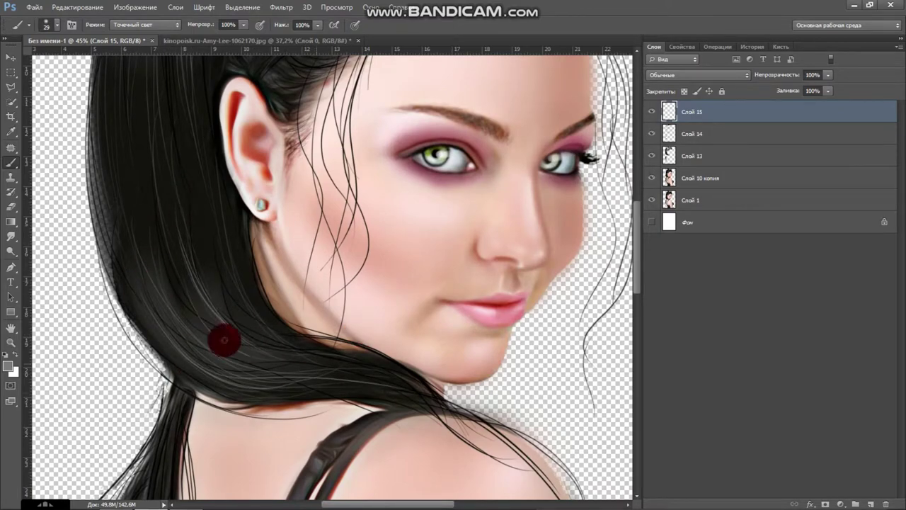
scroll(420, 368, down, 2)
scroll(249, 240, down, 3)
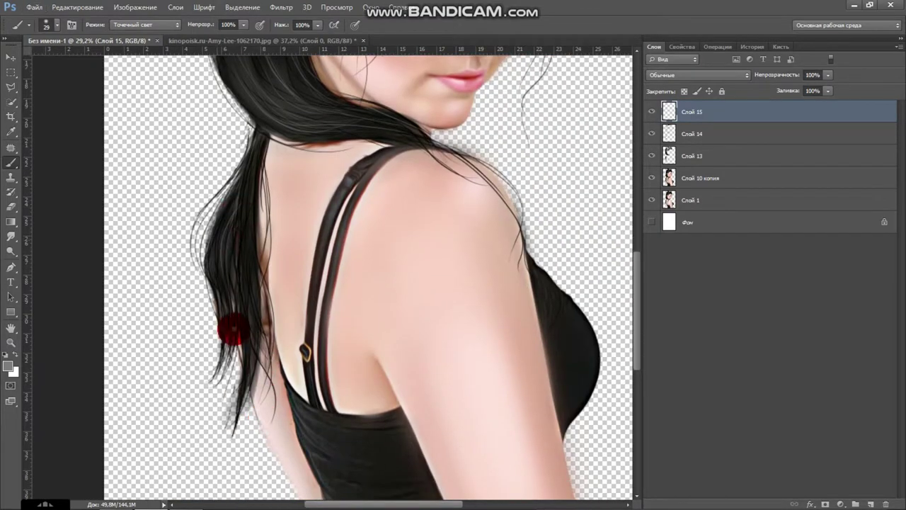
scroll(268, 248, down, 3)
scroll(299, 253, up, 2)
scroll(337, 303, up, 2)
- Pick a new foreground shade and add another empty layer for more strands
click(8, 365)
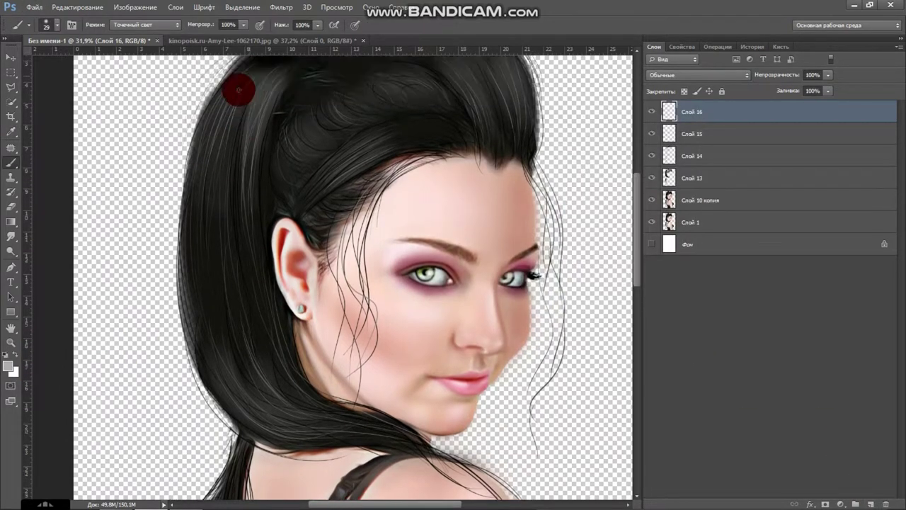
scroll(255, 151, up, 2)
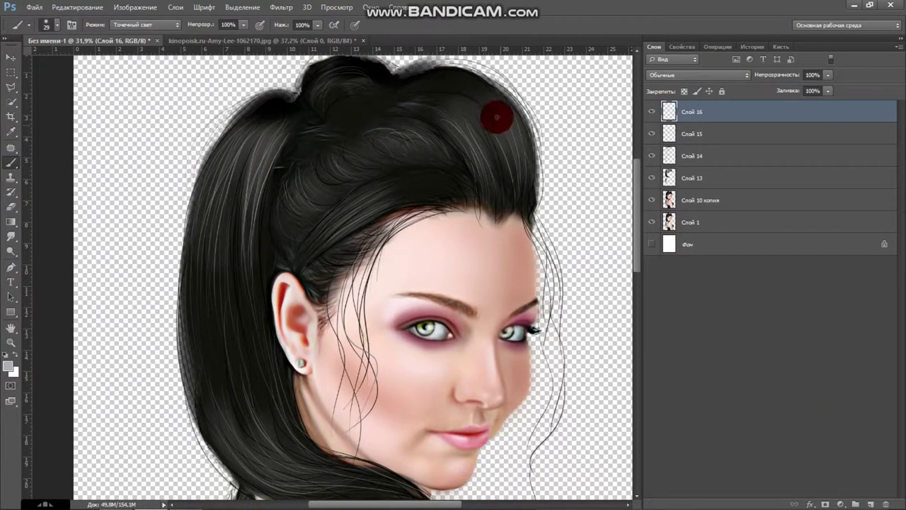
scroll(370, 108, down, 5)
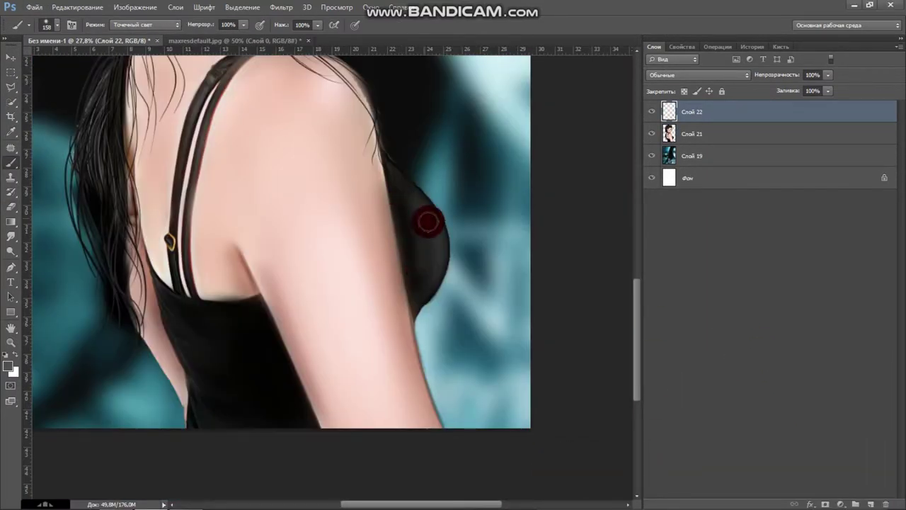
key(ctrl+shift+alt+n)
- Set a grey foreground colour, then swap to white for glossy highlights on the black top
click(9, 365)
key(Return)
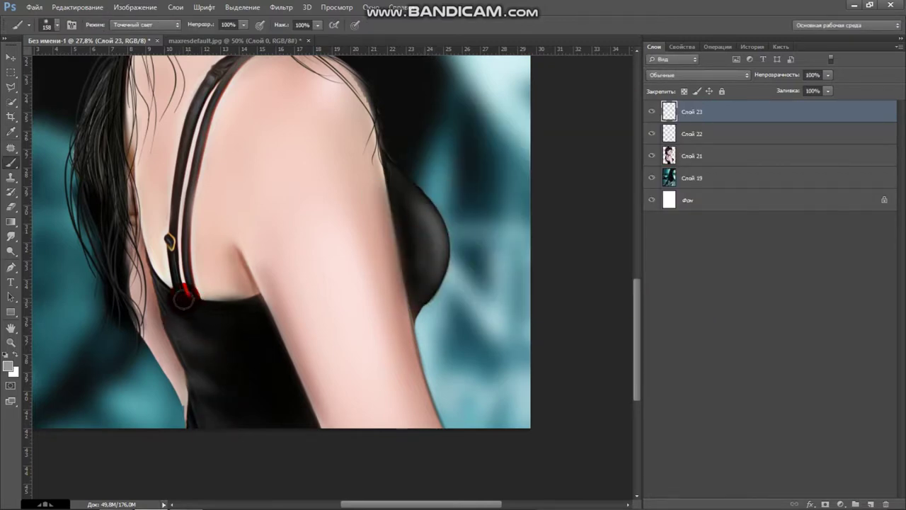
click(9, 366)
key(Return)
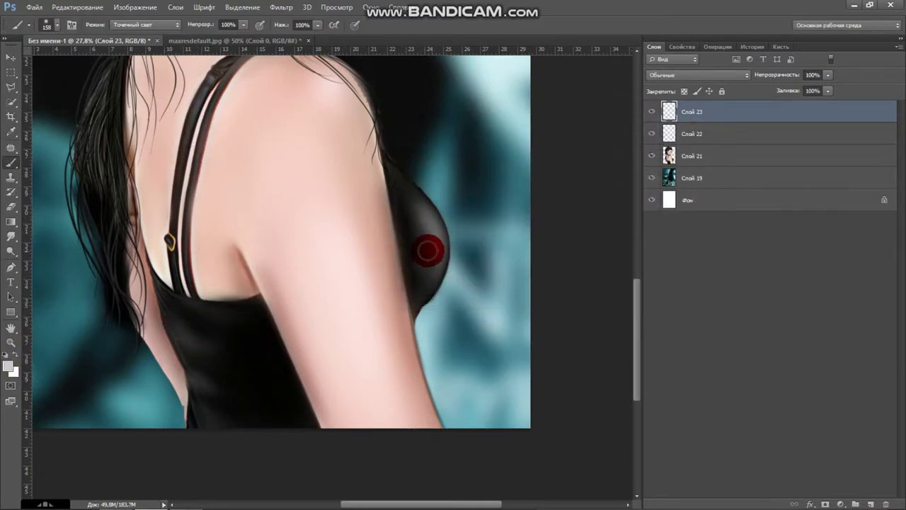
alt+scroll(283, 309, down, 3)
key(x)
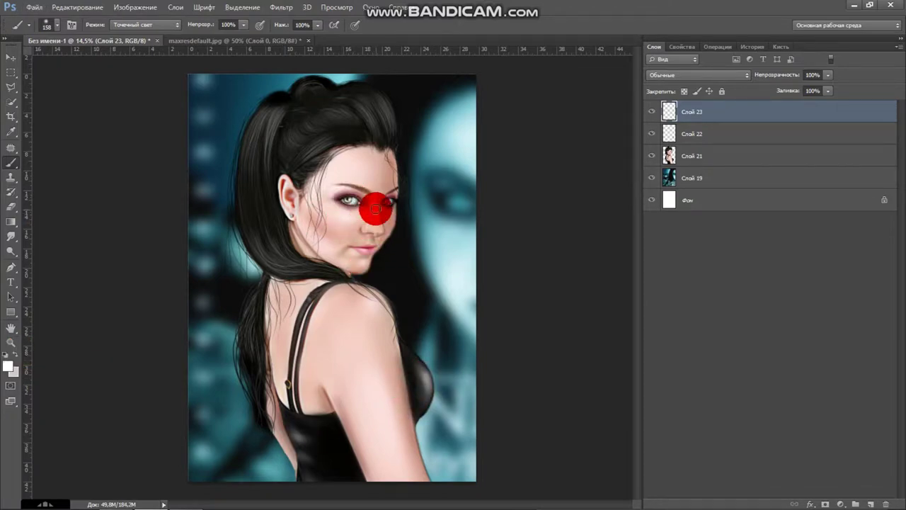
- Merge the highlight layers together into Слой 23
alt+scroll(373, 186, up, 5)
right_click(744, 132)
click(780, 425)
- Add a new eyebrow layer with a dark brown colour and a smaller brush
click(866, 410)
click(871, 503)
alt+scroll(460, 223, up, 3)
click(46, 26)
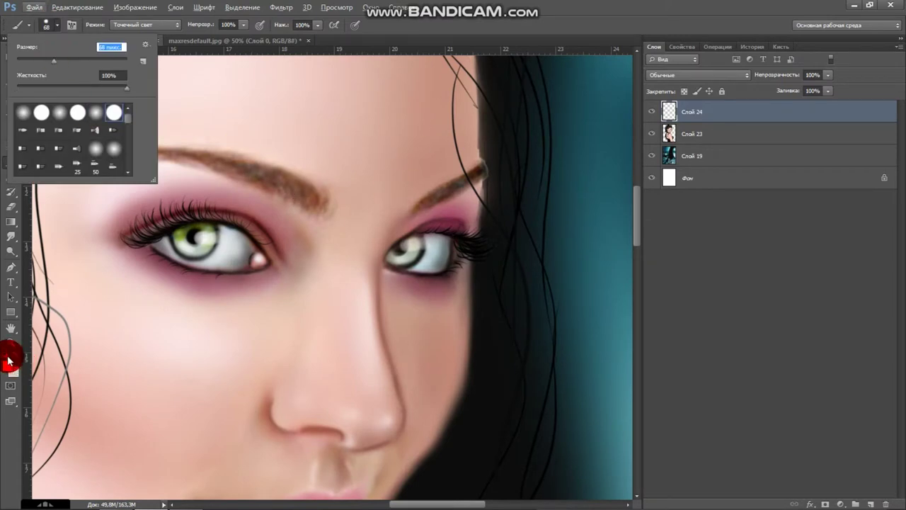
click(11, 363)
click(559, 275)
click(668, 130)
- Darken both eyebrows with dark brown paint, slightly enlarging the brush
drag(430, 196, 485, 169)
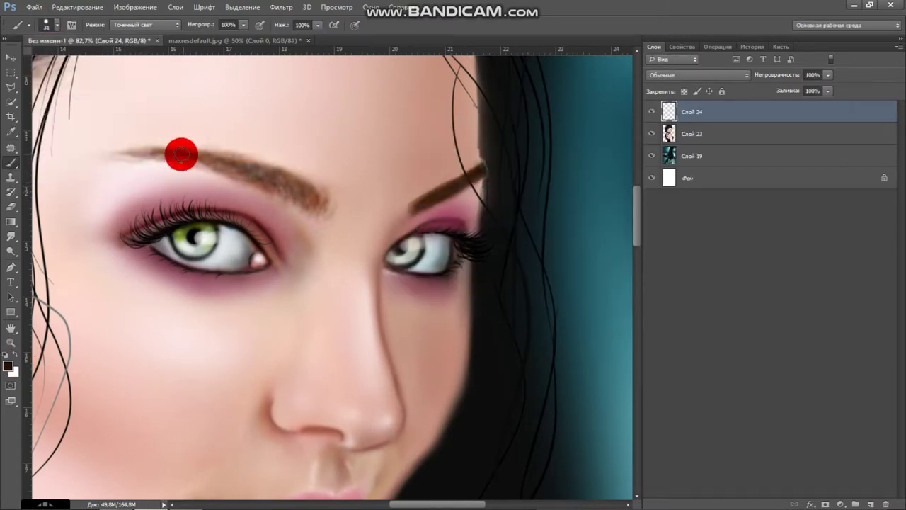
drag(181, 154, 304, 192)
click(46, 26)
key(bracketright)
mouse_move(257, 170)
mouse_down()
mouse_move(297, 205)
mouse_move(196, 146)
mouse_move(217, 157)
mouse_move(191, 165)
mouse_up()
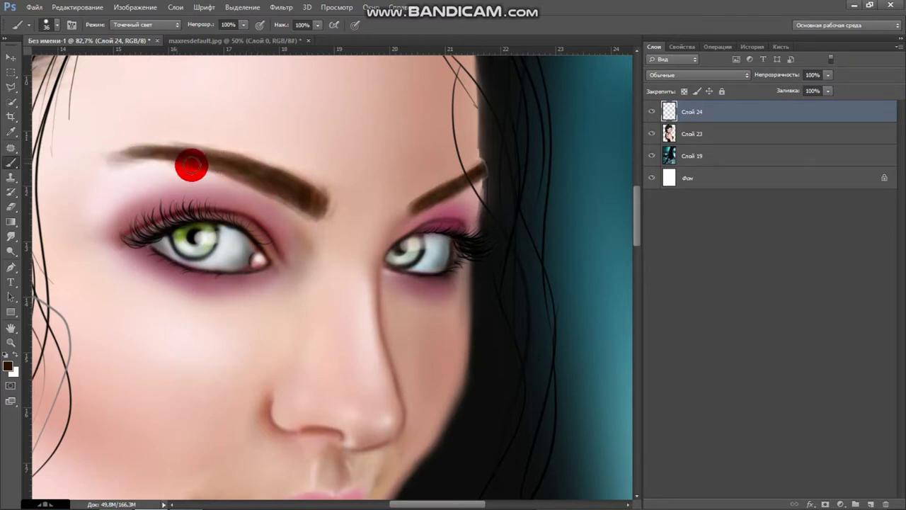
- On new layer Слой 25, paint fine black strokes along both eyebrows
click(868, 500)
click(7, 353)
click(46, 26)
drag(411, 209, 474, 162)
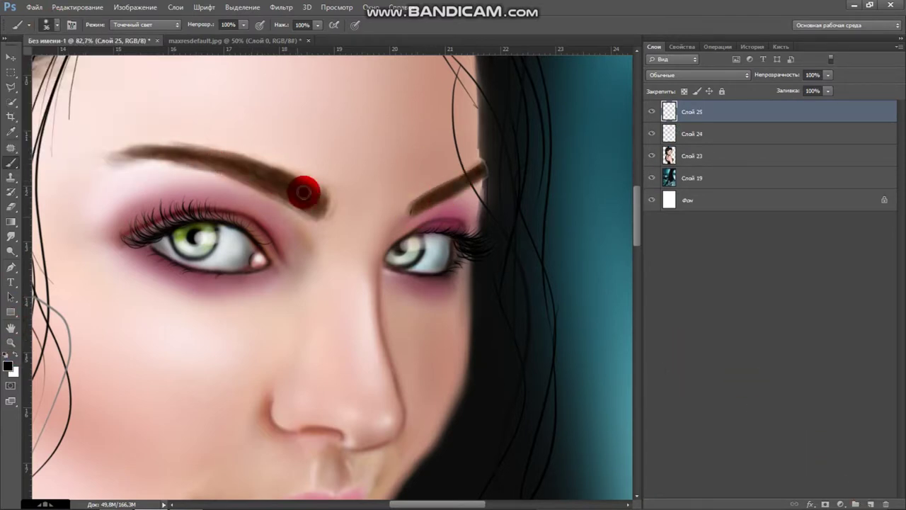
drag(127, 159, 185, 150)
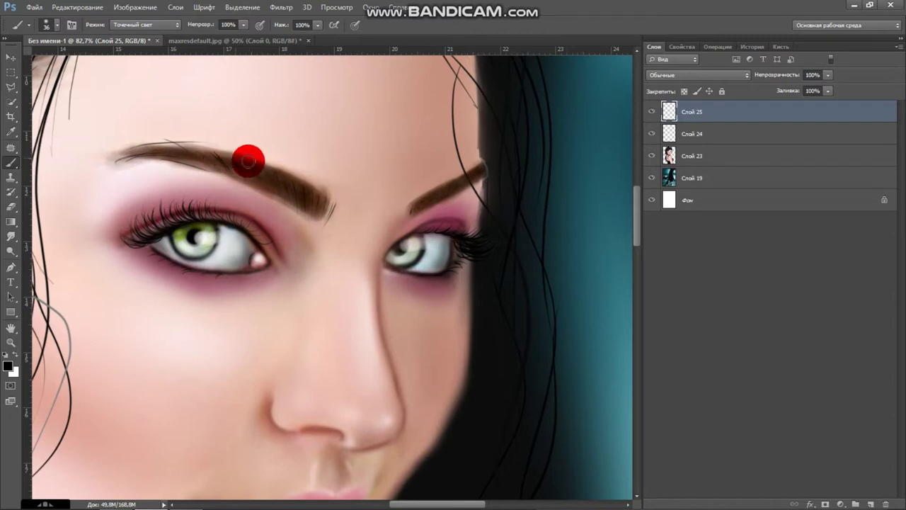
scroll(248, 161, down, 5)
scroll(293, 192, up, 2)
scroll(269, 178, down, 2)
scroll(283, 178, down, 1)
scroll(283, 170, up, 1)
scroll(394, 247, up, 2)
scroll(394, 247, up, 2)
- Switch the painting colour to white and adjust the brush settings
click(16, 353)
click(46, 27)
click(300, 218)
scroll(241, 276, down, 1)
- Select all layers and flatten the image into a single Фон layer
scroll(265, 234, down, 3)
shift+click(708, 201)
right_click(712, 207)
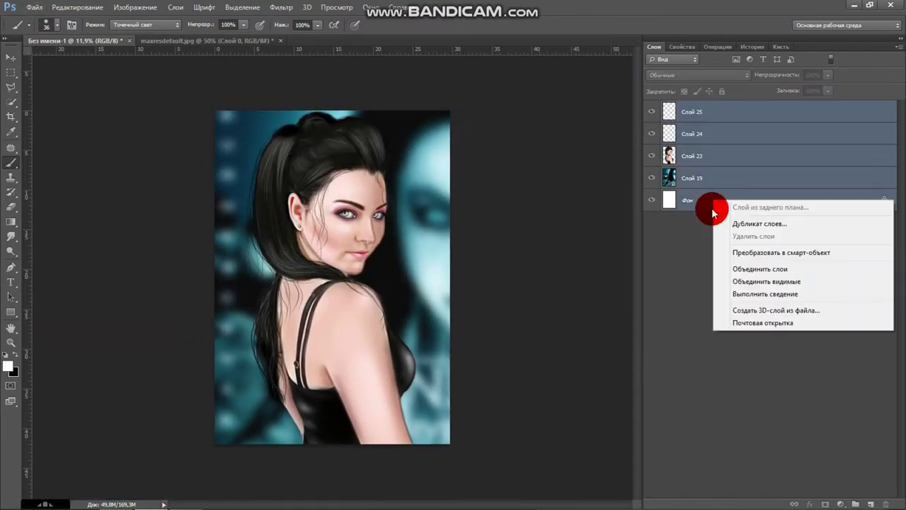
click(764, 293)
- Brush the white handwritten message “спасибо за внимание” with a heart and flourishes
right_click(303, 213)
mouse_move(290, 398)
mouse_down()
mouse_move(390, 364)
mouse_move(459, 358)
mouse_up()
click(202, 499)
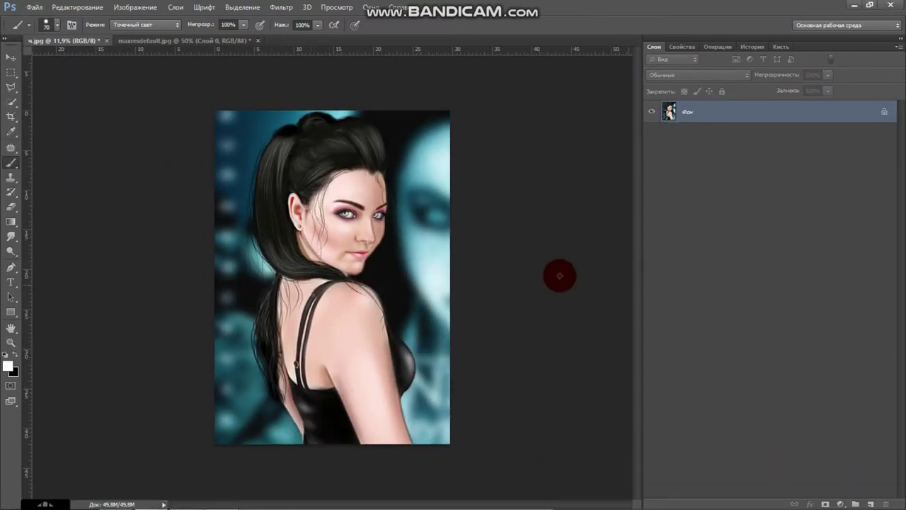
mouse_move(243, 164)
mouse_down()
mouse_move(278, 178)
mouse_move(348, 178)
mouse_move(303, 219)
mouse_move(292, 252)
mouse_up()
mouse_move(243, 309)
mouse_down()
mouse_move(287, 310)
mouse_move(409, 279)
mouse_up()
mouse_move(424, 249)
mouse_down()
mouse_move(427, 233)
mouse_move(434, 268)
mouse_up()
click(433, 283)
drag(220, 416, 244, 400)
mouse_move(231, 446)
mouse_down()
mouse_move(280, 382)
mouse_move(375, 353)
mouse_up()
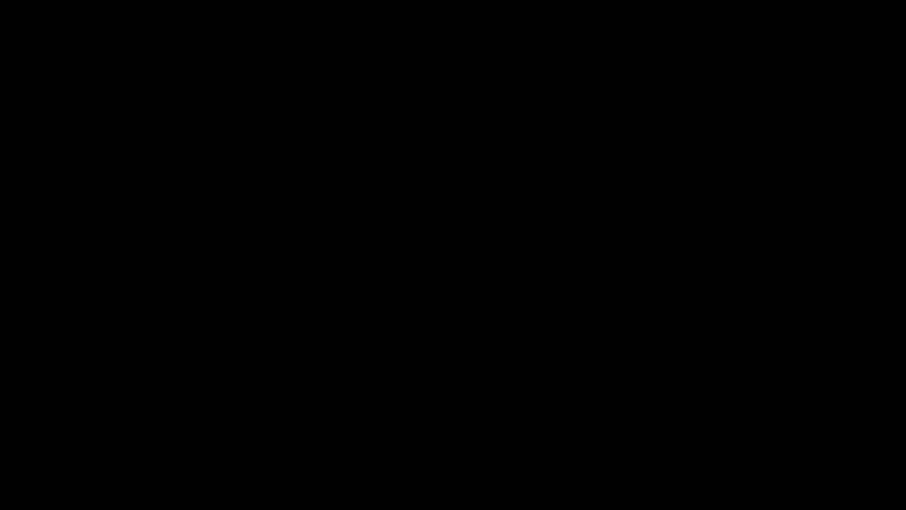